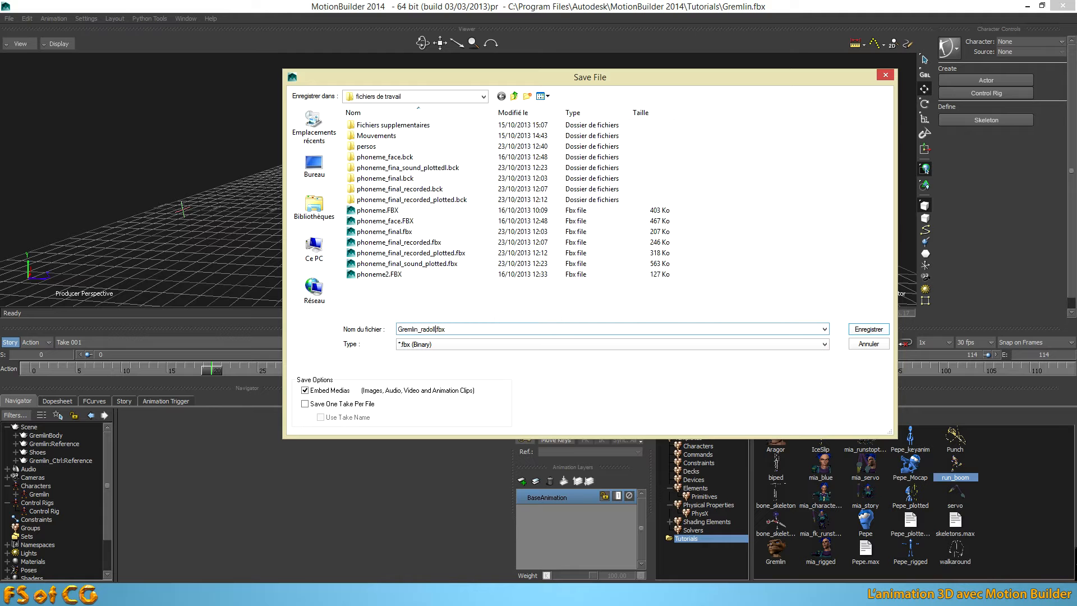
Save the scene as Gremlin_radoll_start.fbx, keeping the default save options.
text(start)
key(Return)
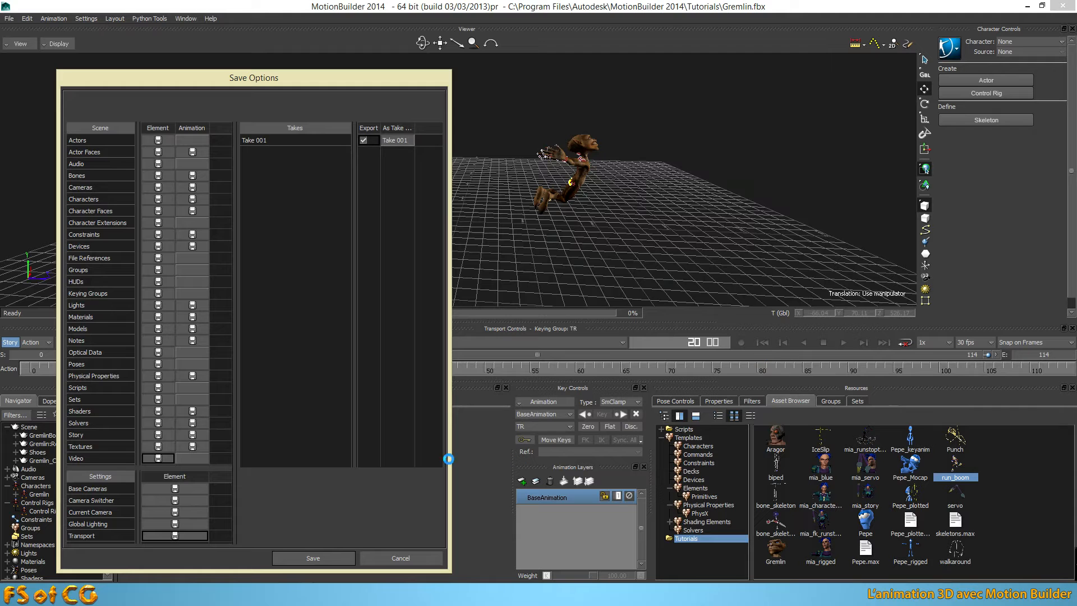
click(322, 555)
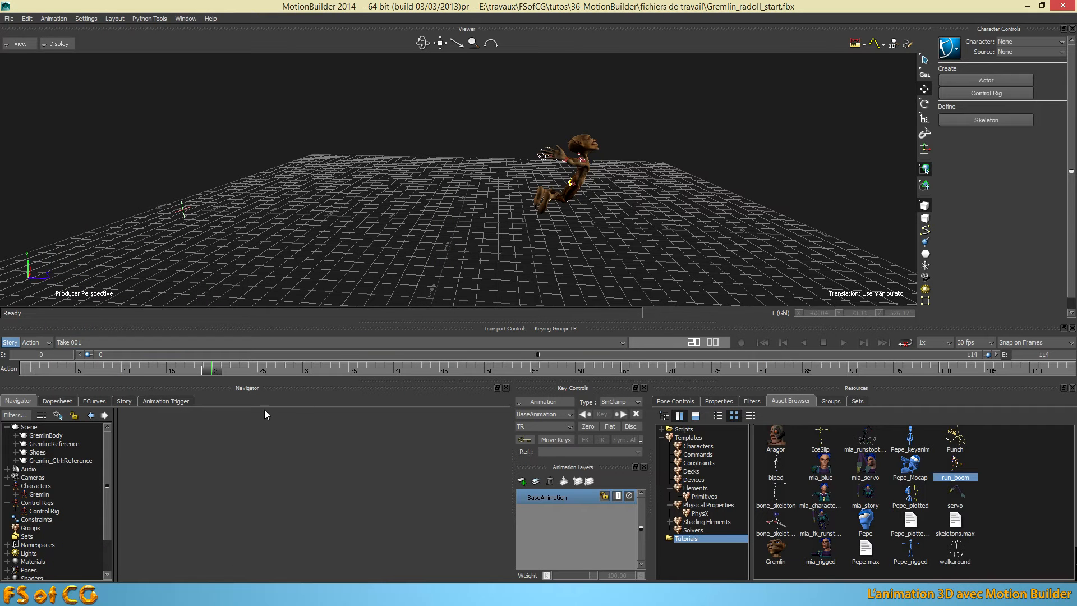
Return to frame 0 and make Gremlin the current character in the character controls.
drag(215, 378, 22, 375)
ctrl+shift+drag(422, 260, 444, 145)
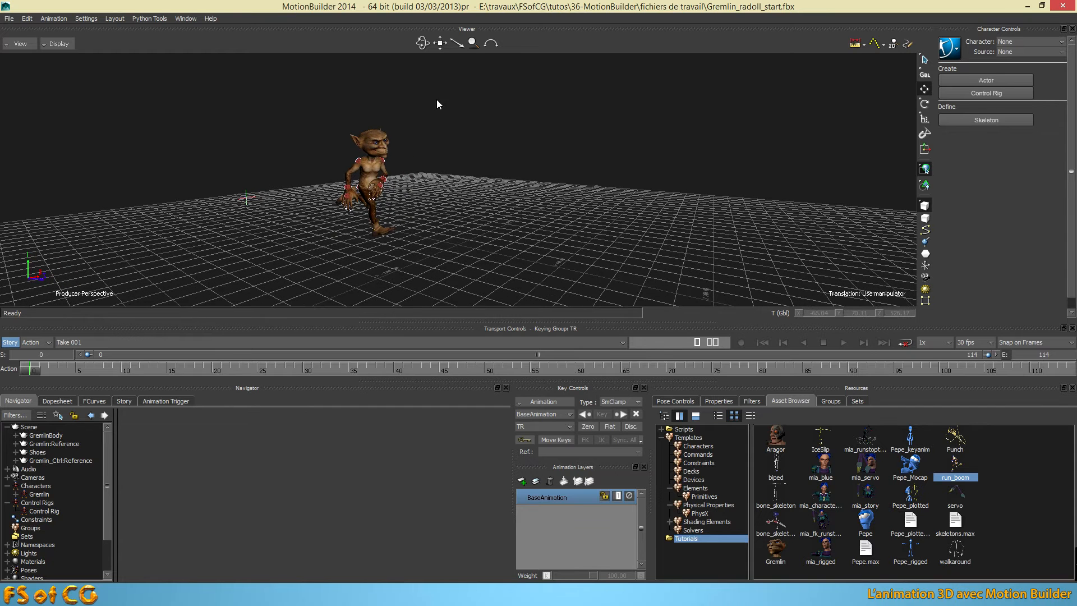
click(1031, 40)
click(1015, 59)
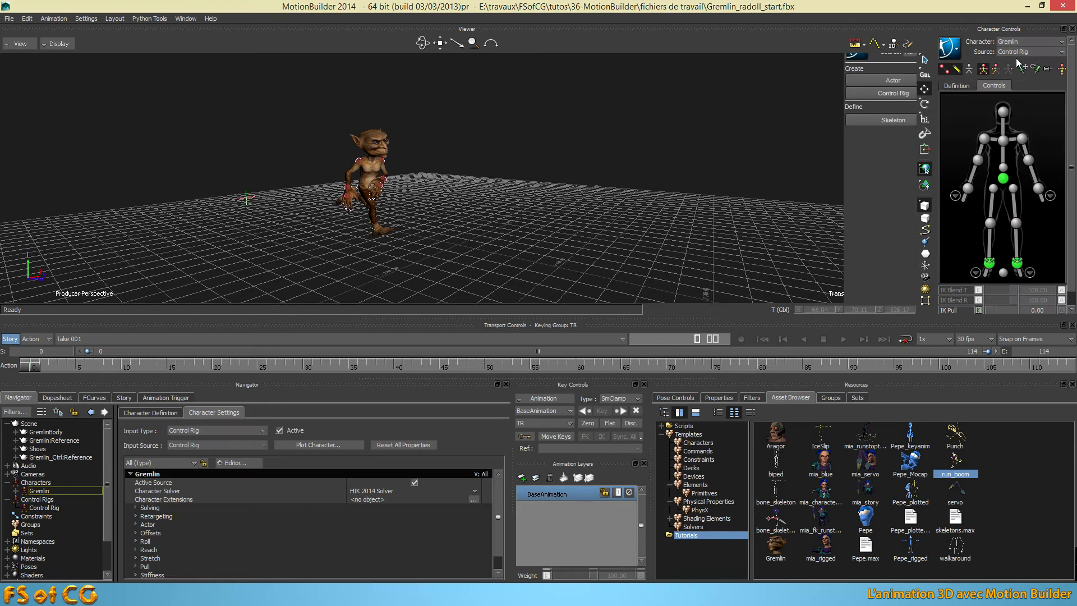
Put the Gremlin character into its stance pose at frame 0.
click(1061, 69)
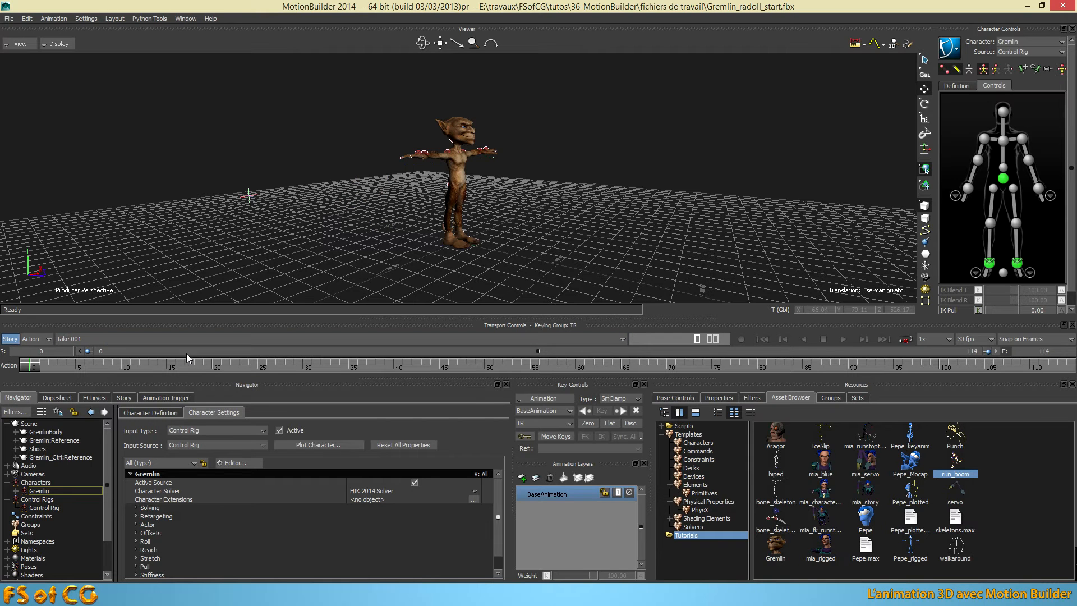
drag(29, 367, 4, 364)
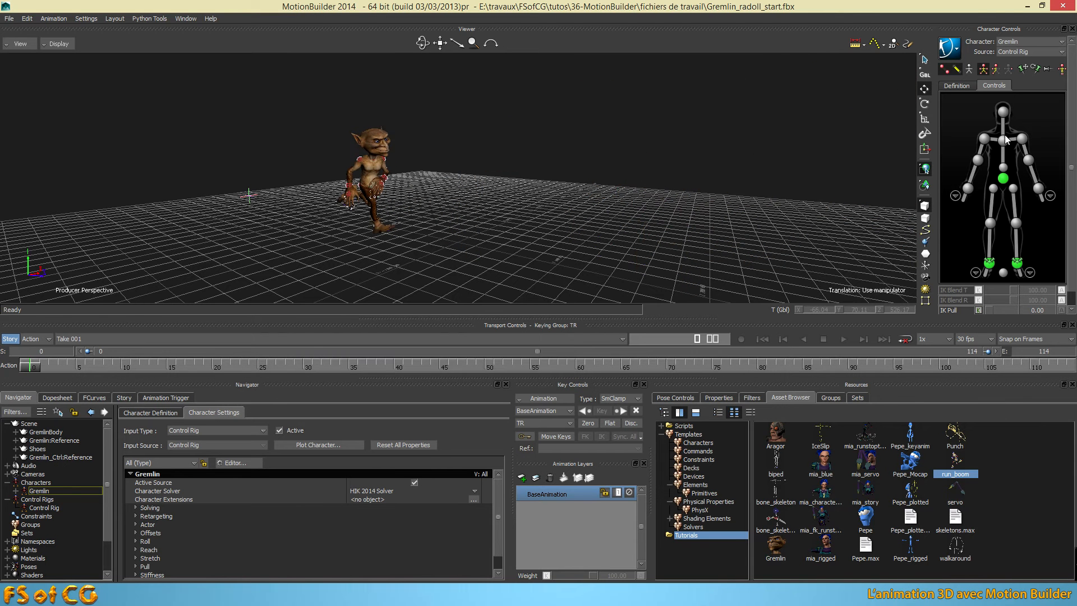
click(1062, 69)
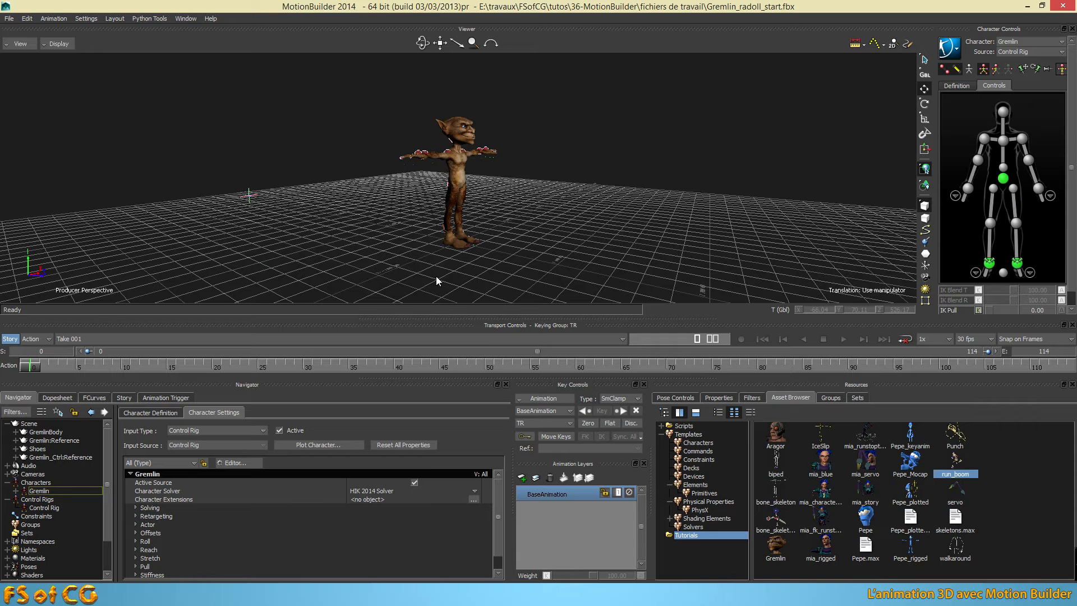
ctrl+shift+drag(532, 212, 514, 185)
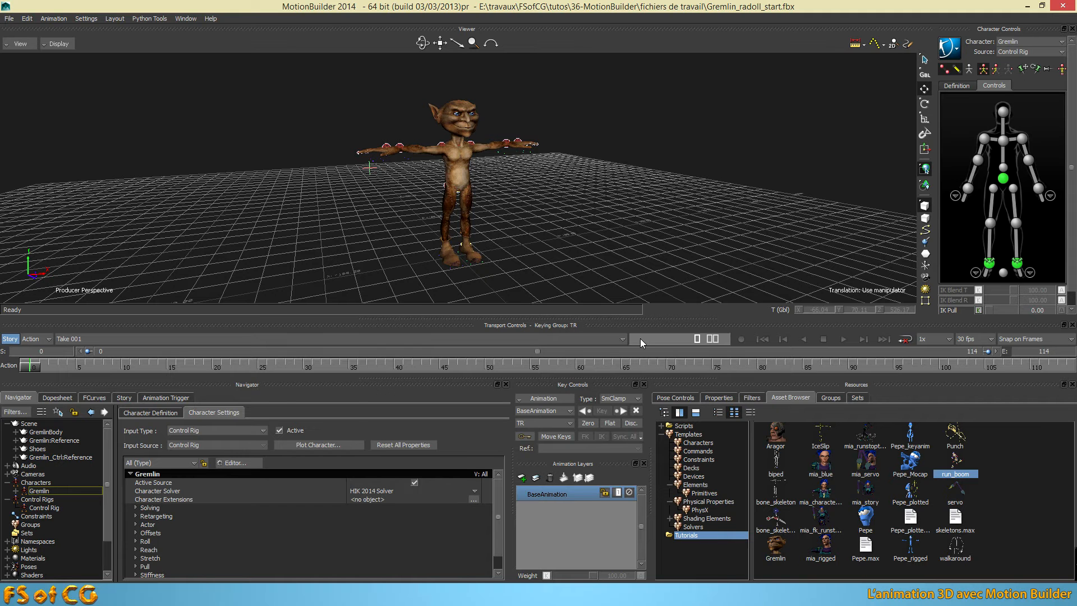
Switch the viewer to X-Ray display and apply the Ragdoll physical property to the Gremlin character.
click(705, 502)
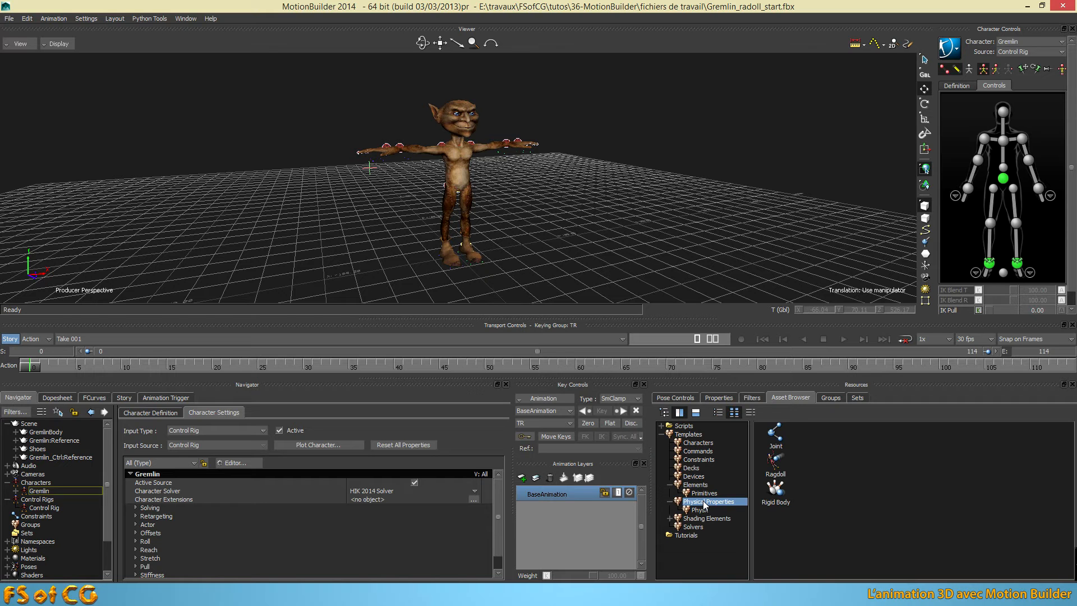
click(773, 468)
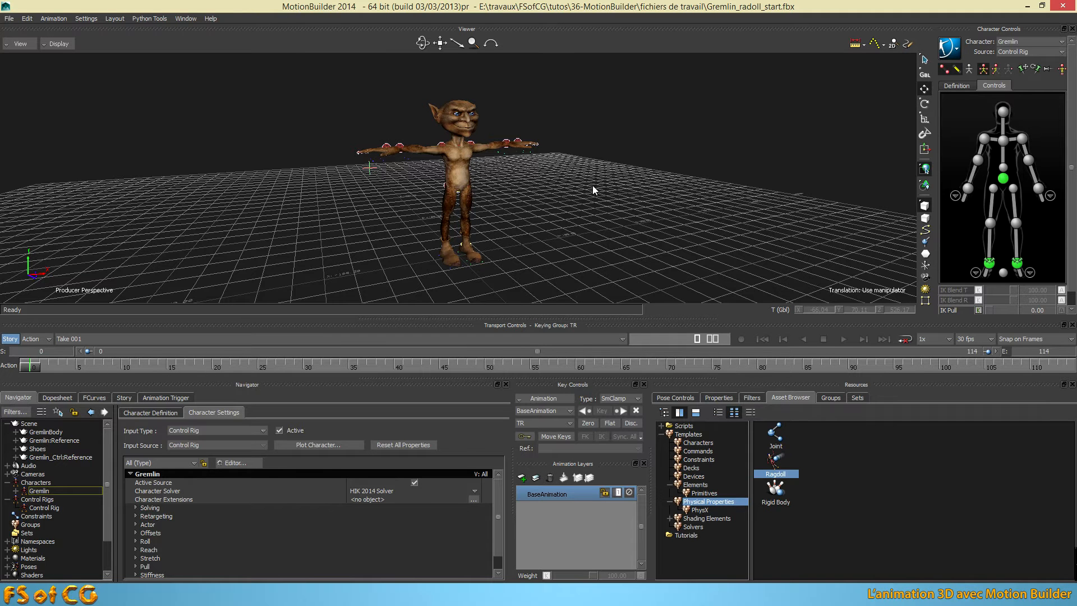
key(ctrl+a)
key(ctrl+a)
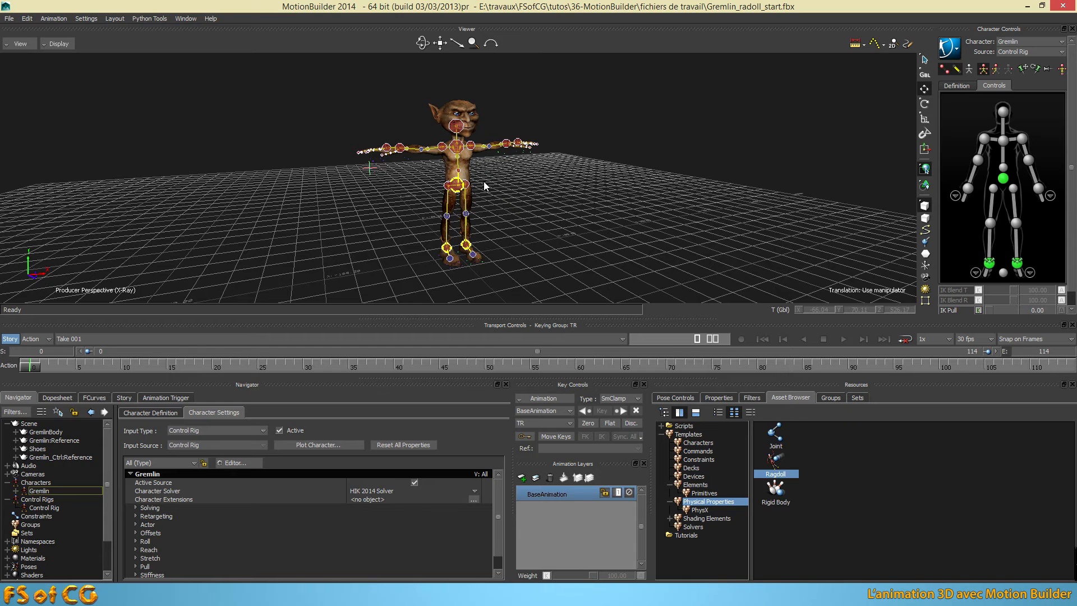
scroll(497, 228, up, 5)
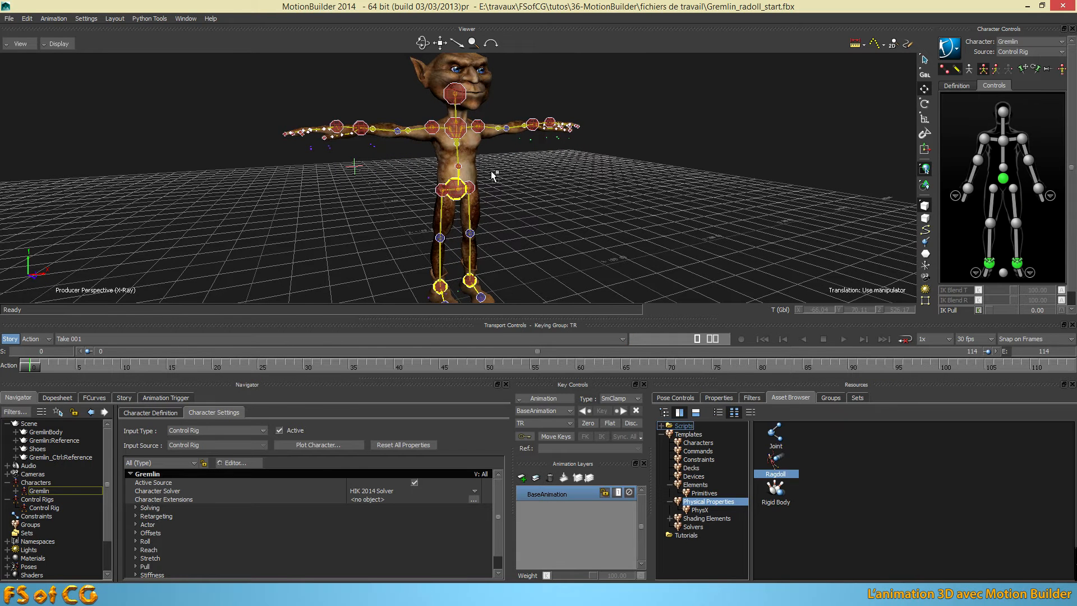
click(465, 162)
click(459, 159)
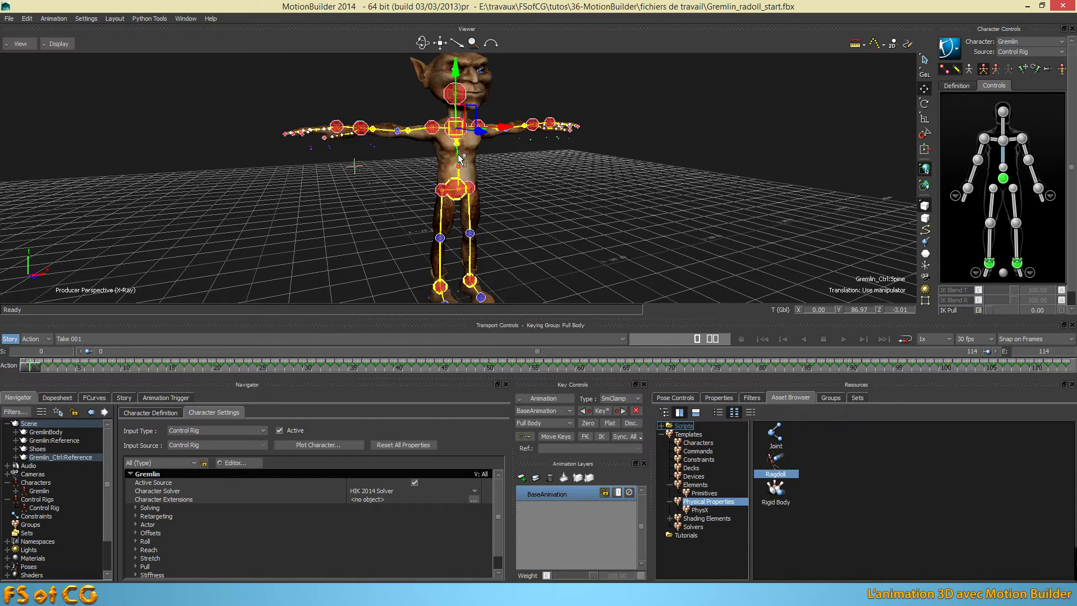
drag(458, 158, 458, 159)
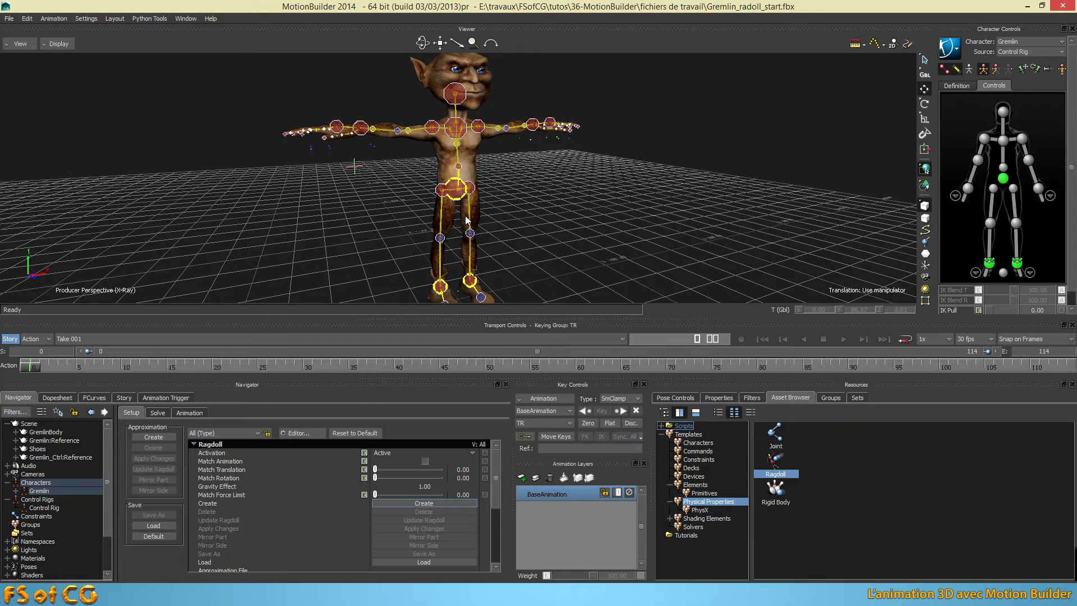
Create the ragdoll approximation volumes for the Gremlin.
click(153, 437)
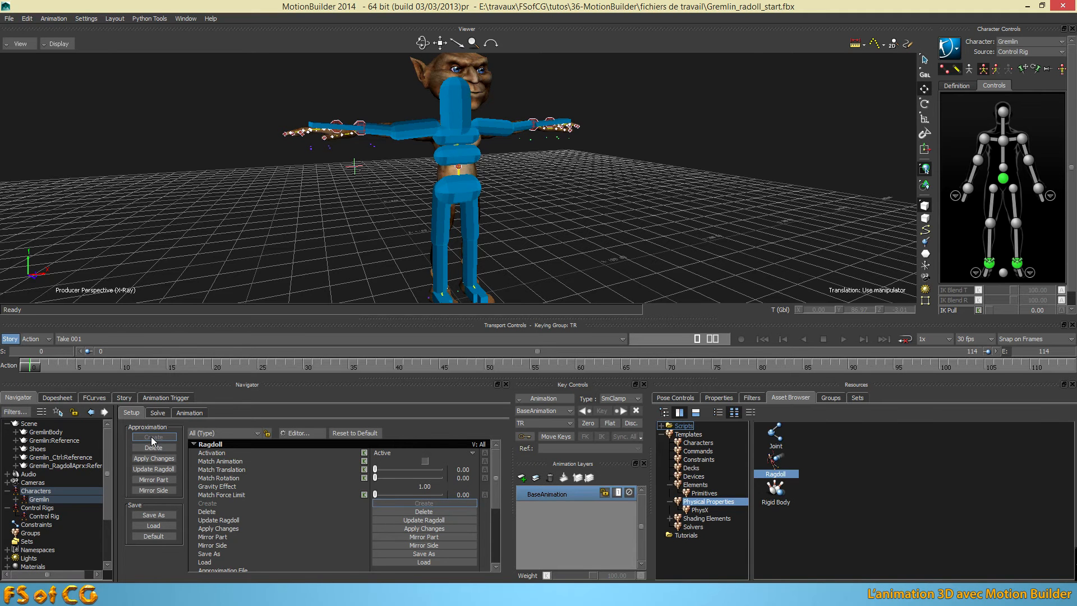
ctrl+shift+drag(441, 221, 481, 219)
ctrl+shift+drag(440, 157, 431, 194)
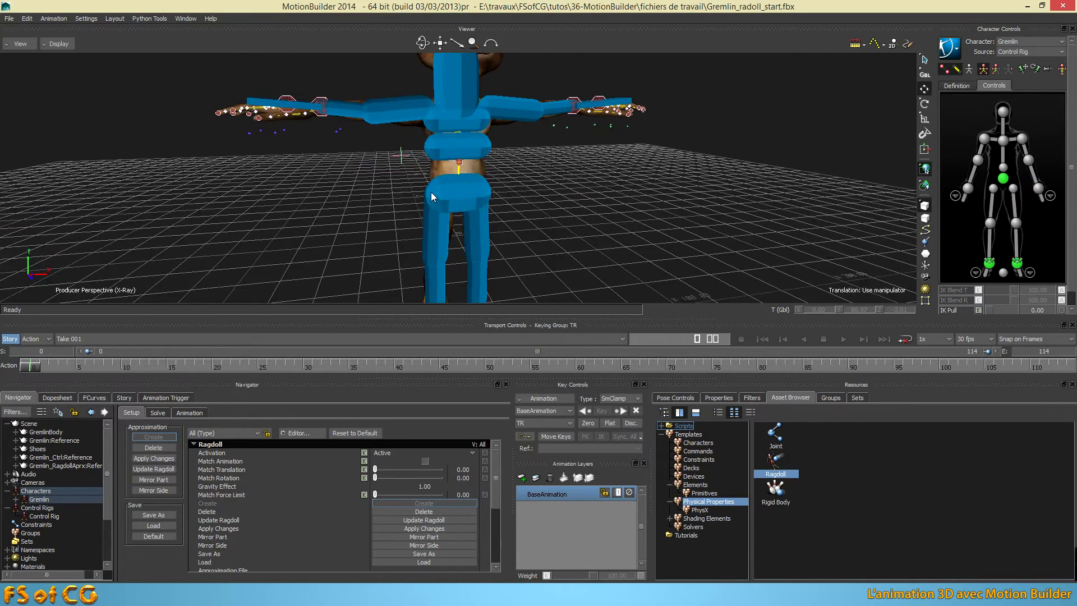
Shift the right thigh's ragdoll volume forward and tilt it to about 98.77° in X to follow the leg.
click(430, 193)
ctrl+drag(465, 243, 483, 191)
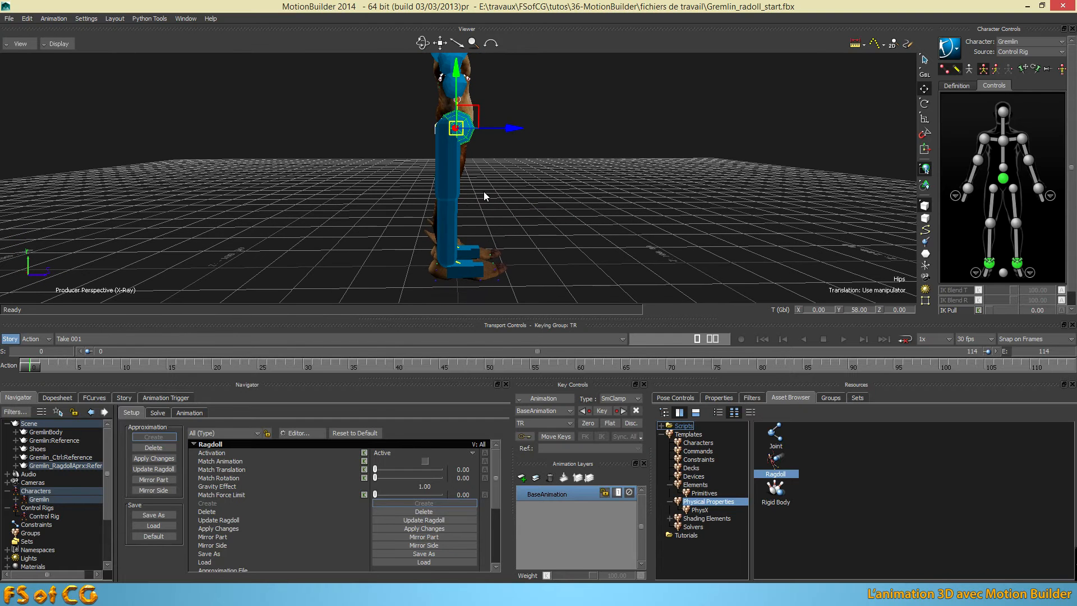
click(450, 159)
drag(497, 166, 506, 168)
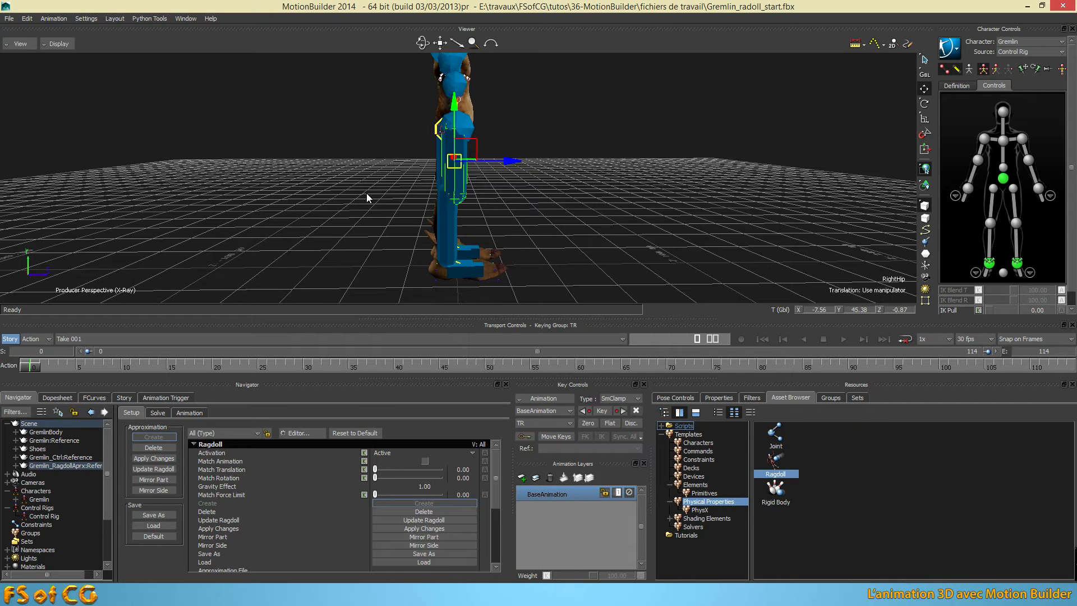
key(e)
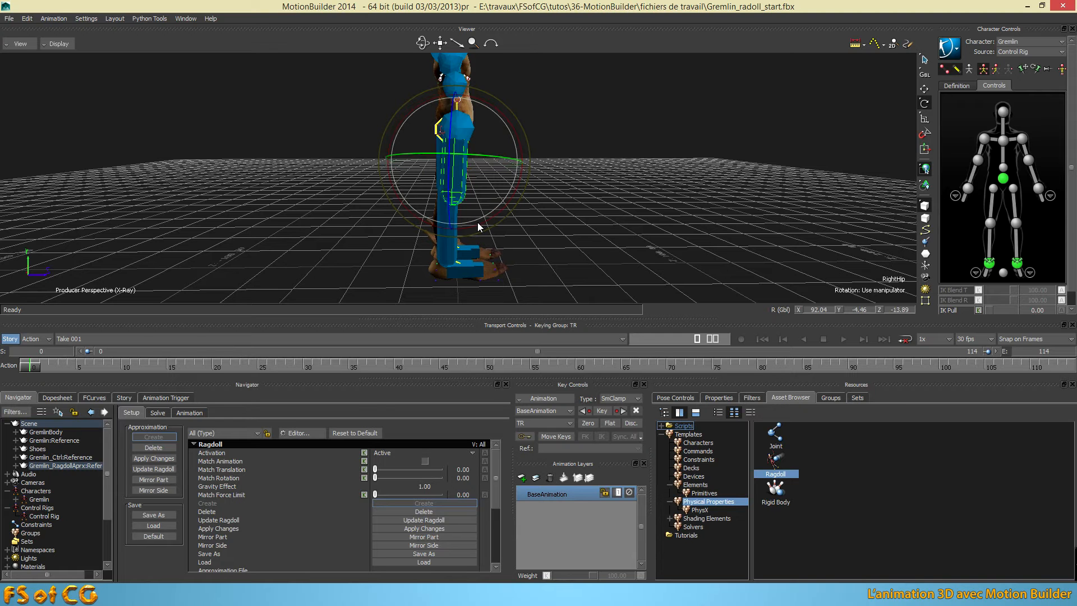
ctrl+shift+drag(544, 249, 497, 248)
drag(490, 199, 537, 237)
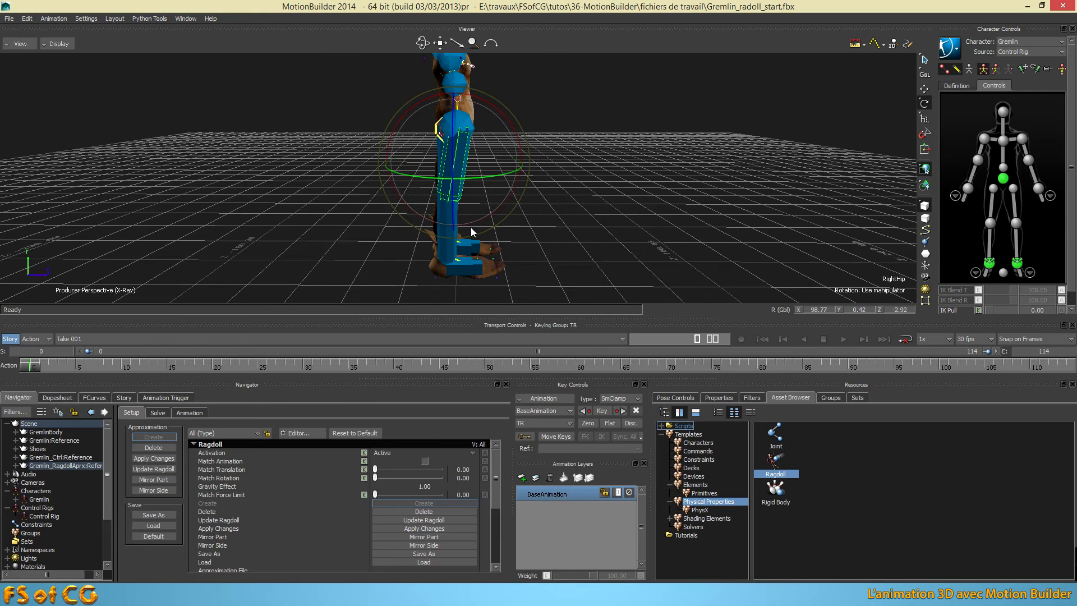
key(t)
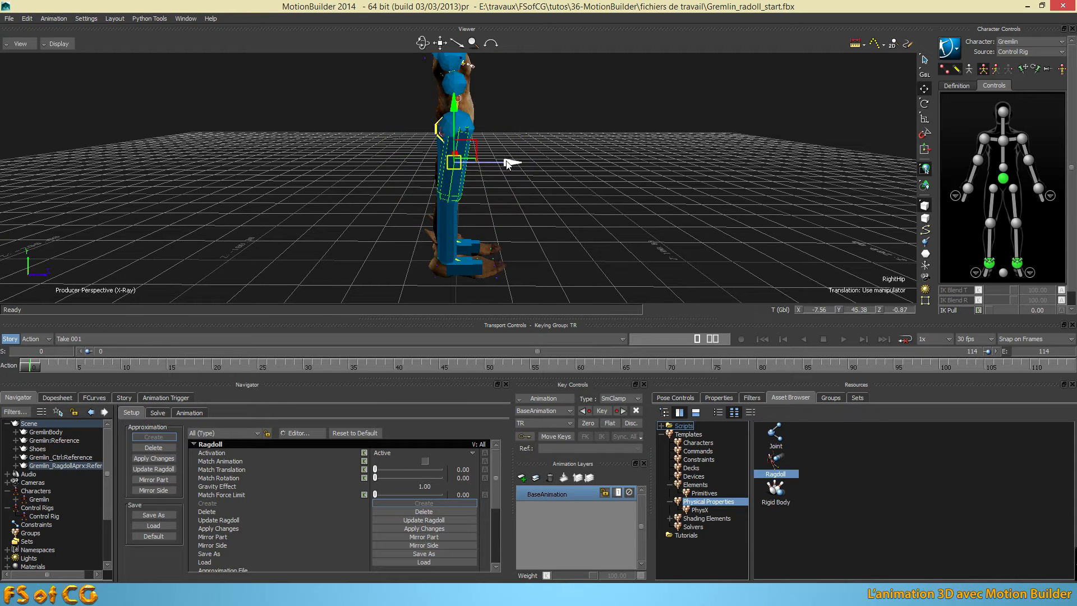
ctrl+shift+drag(501, 252, 486, 241)
Reposition the right ankle's ragdoll volume and enlarge the right foot's volume to cover the foot.
click(449, 271)
drag(499, 278, 494, 275)
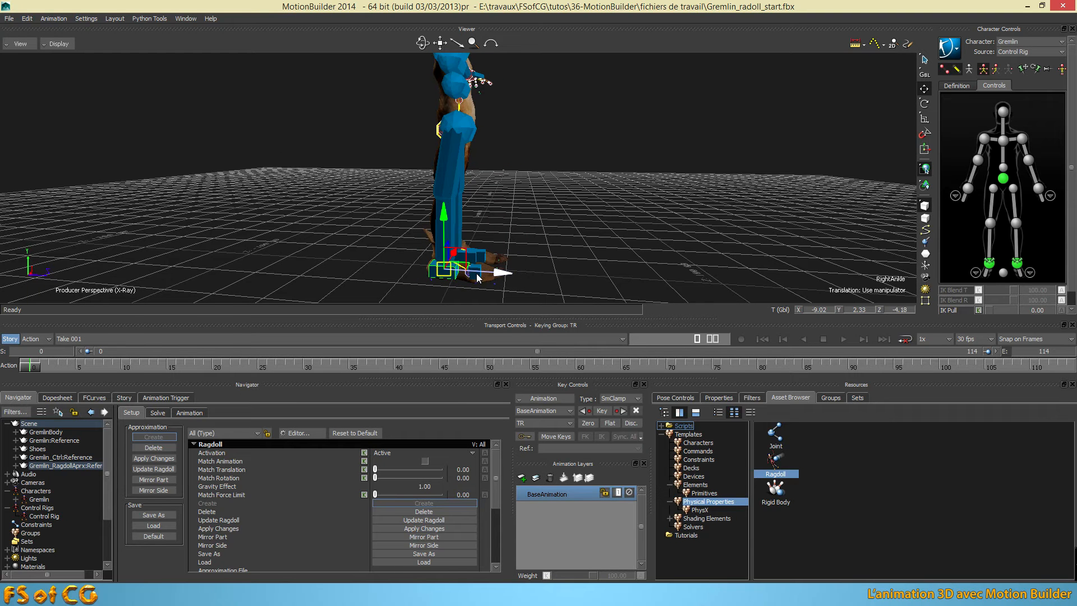
click(476, 279)
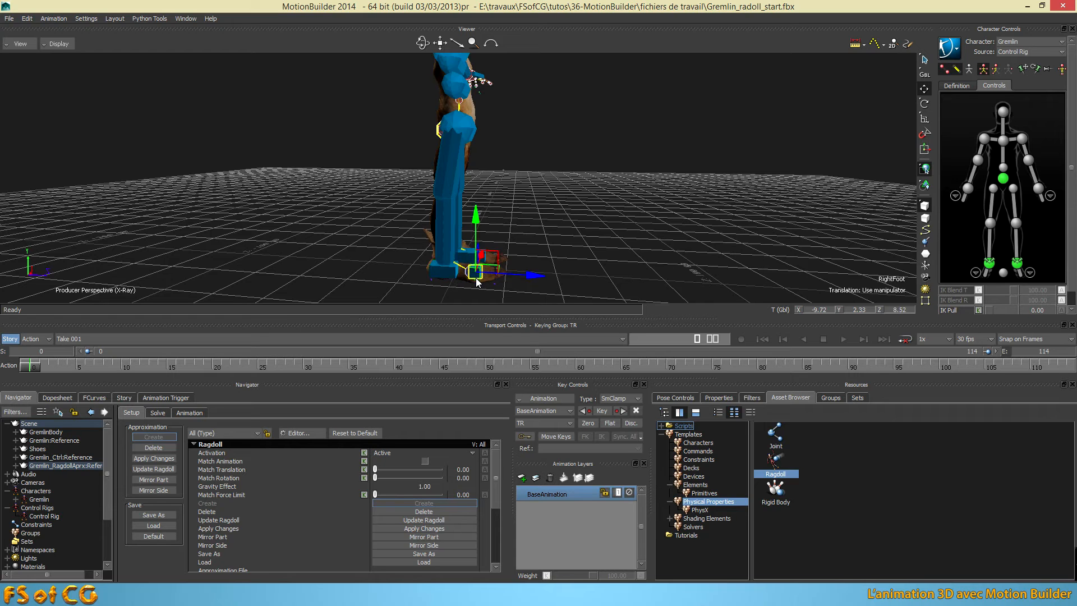
key(s)
drag(530, 275, 603, 224)
Rotate the right lower leg's ragdoll volume and move it to about -8.25, 20.06, -3.73 to follow the shin.
click(455, 232)
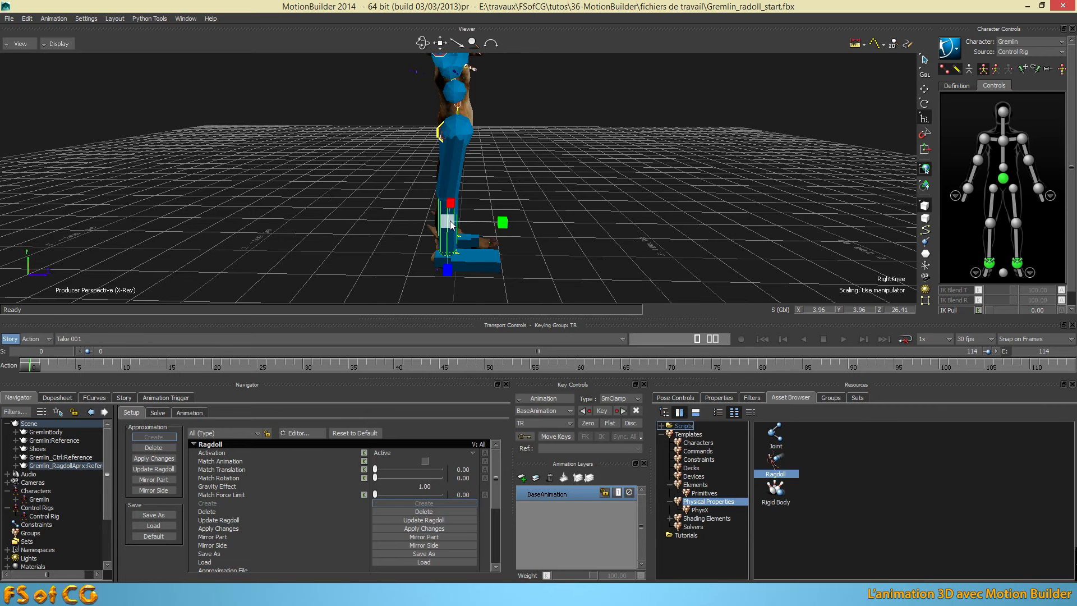
ctrl+shift+drag(534, 256, 518, 251)
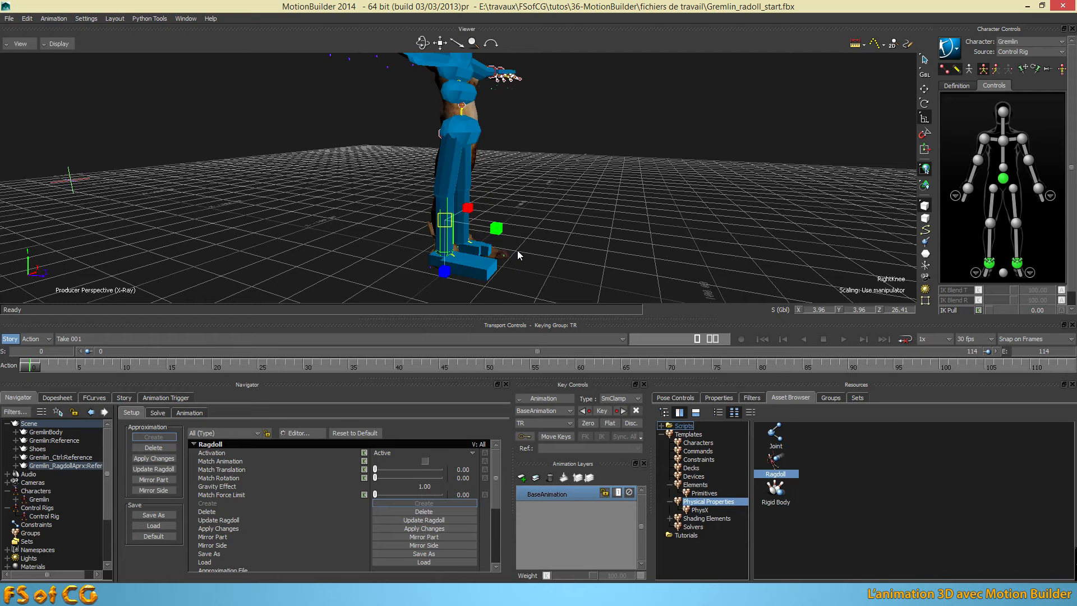
key(e)
drag(505, 206, 508, 211)
ctrl+shift+drag(528, 271, 546, 221)
key(w)
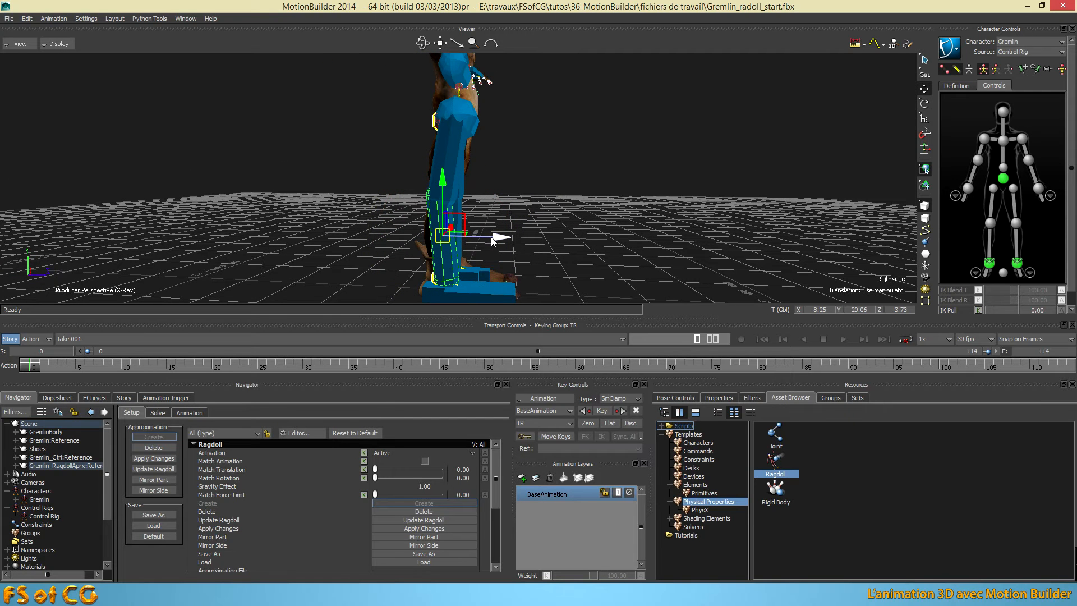
ctrl+shift+drag(493, 240, 513, 185)
Scale the lower spine's ragdoll volume to about 6.93, 6.93, 7.73 and lower it towards the hips.
click(514, 187)
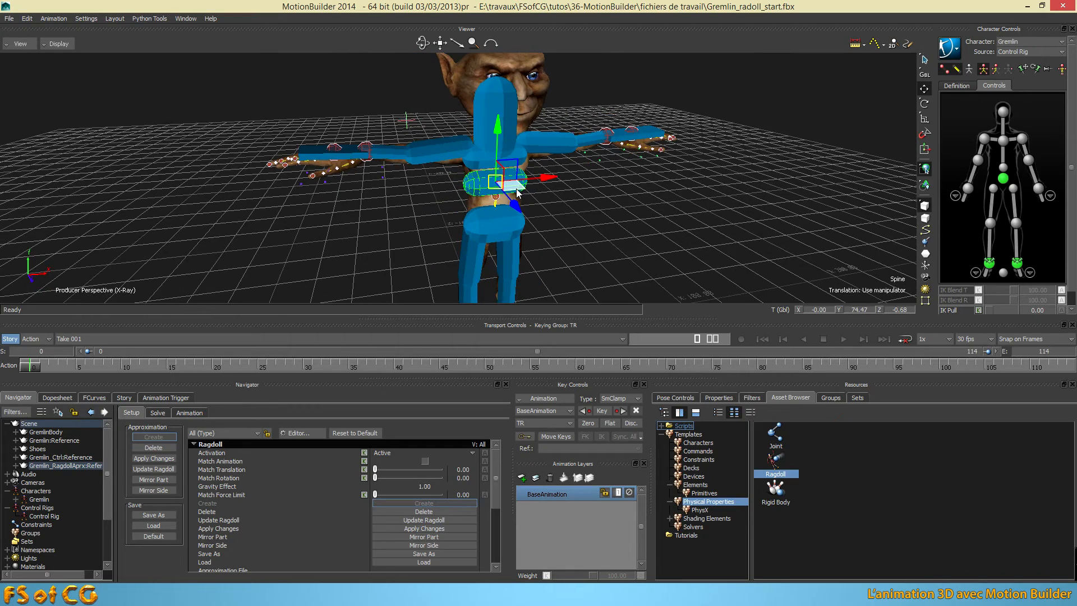
key(s)
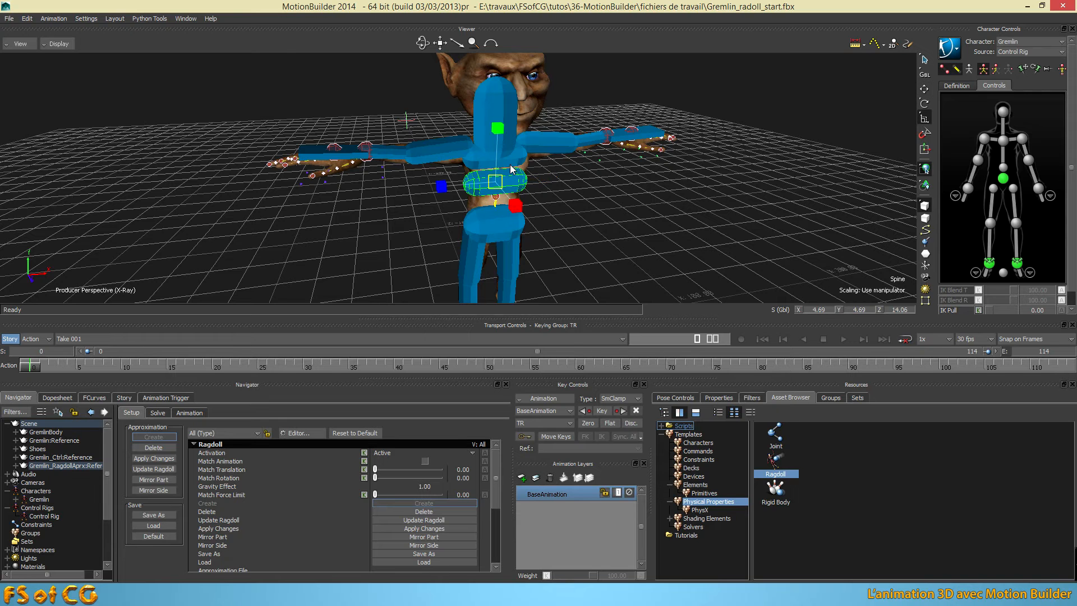
drag(500, 134, 499, 94)
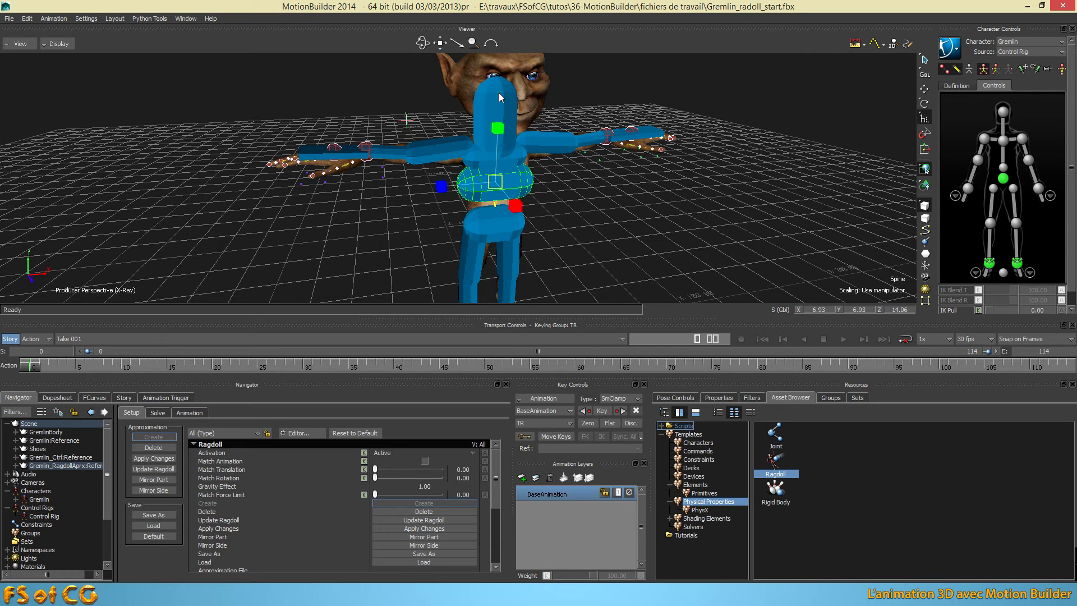
drag(441, 189, 493, 175)
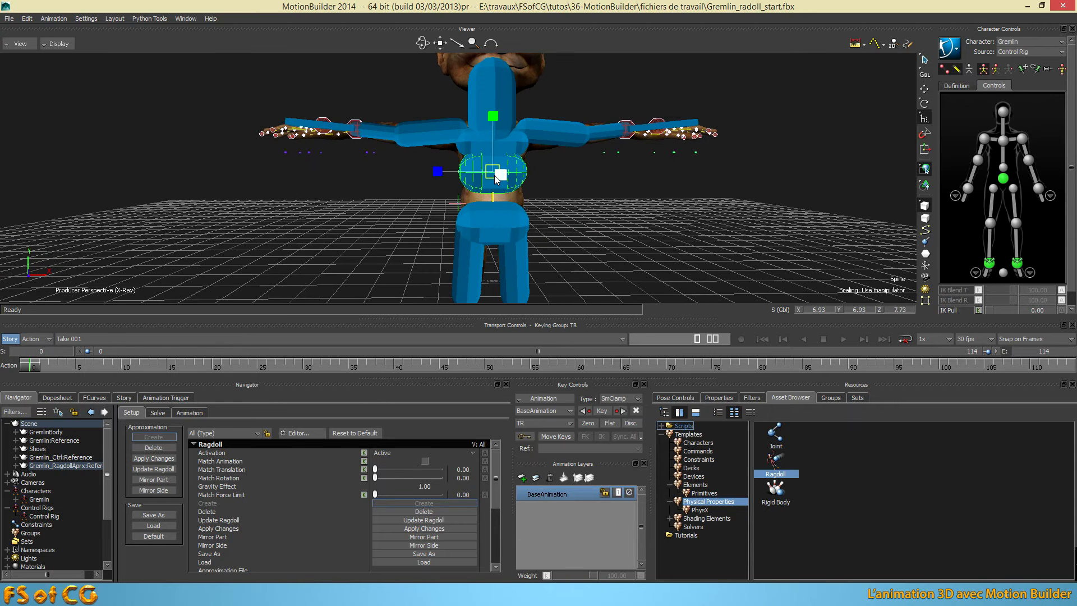
key(t)
drag(493, 119, 491, 134)
Scale the Spine1 ragdoll volume to about 6.47, 6.47, 12.50 and lower it to fit the upper torso.
click(477, 152)
key(s)
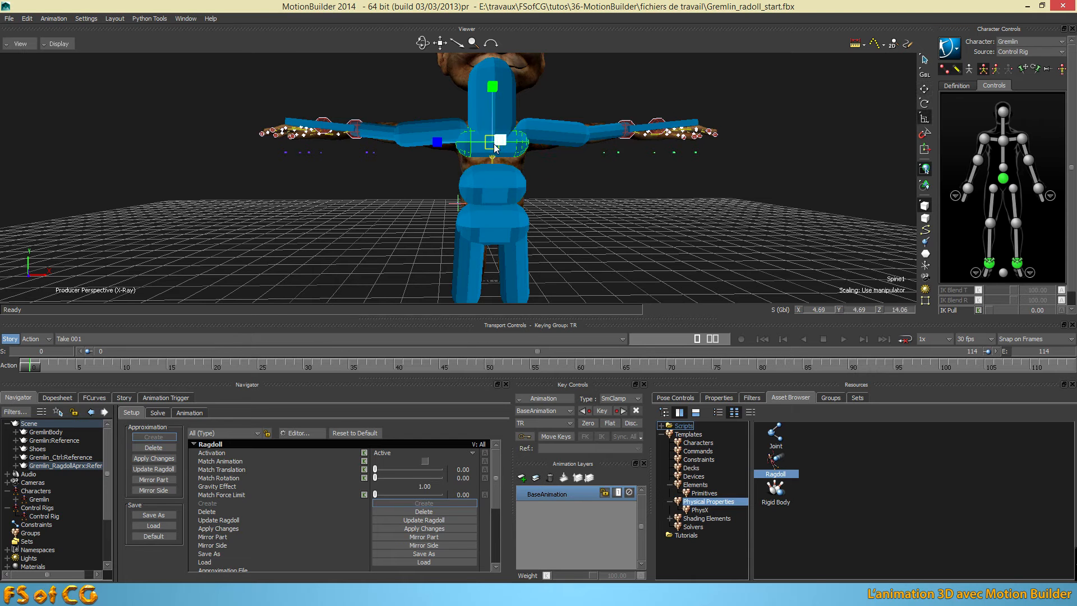
drag(489, 144, 509, 135)
drag(436, 143, 459, 146)
key(t)
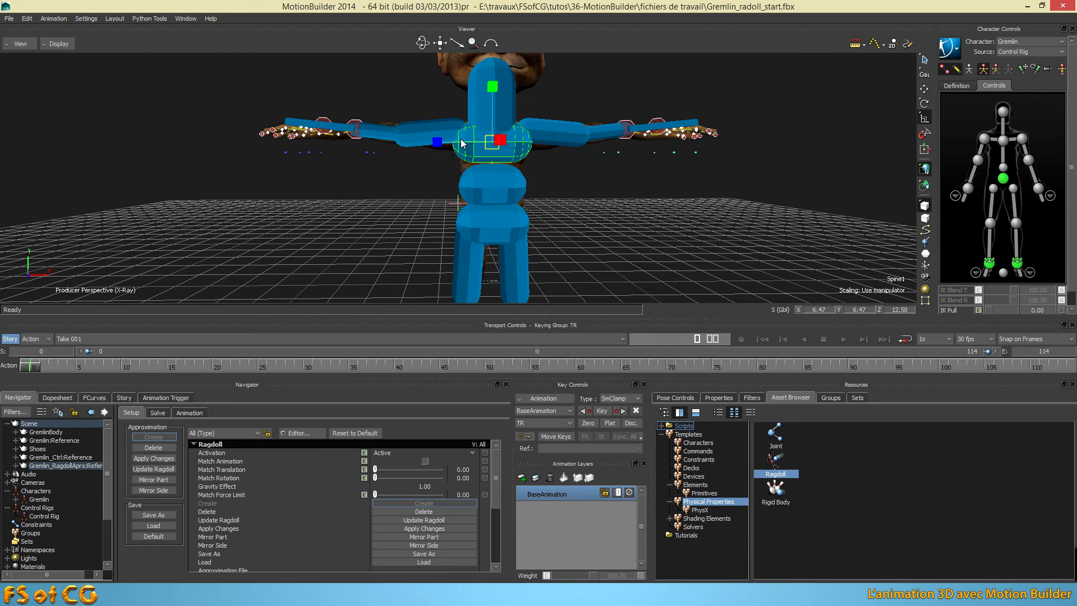
drag(492, 86, 494, 96)
Scale down the neck's ragdoll volume to fit the Gremlin's neck.
ctrl+shift+drag(443, 137, 483, 154)
click(496, 120)
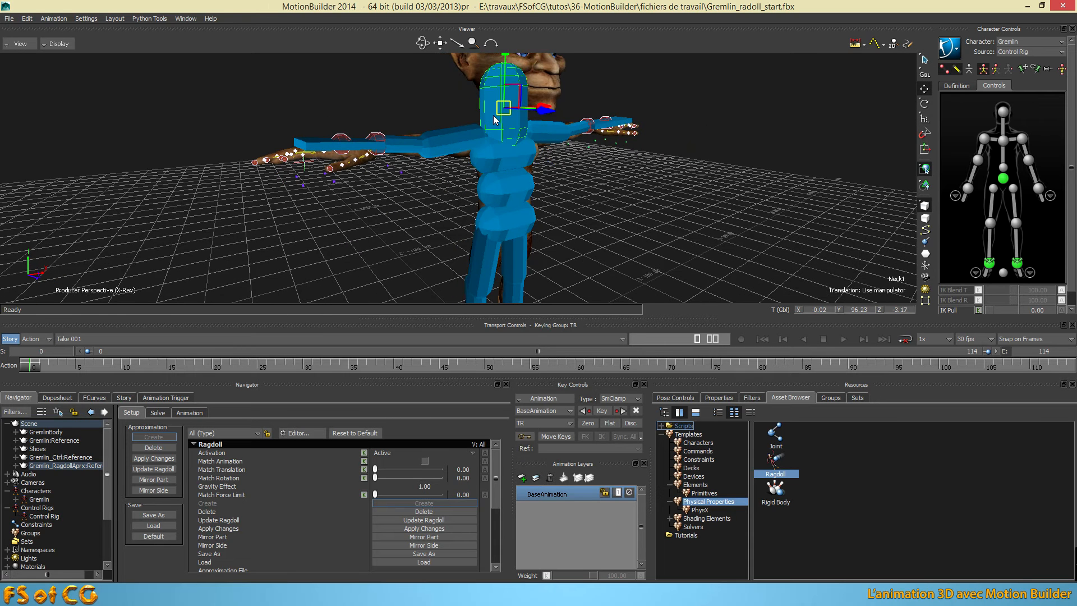
key(s)
drag(495, 120, 532, 183)
Rotate the head's ragdoll volume to about 31.73° in X to align it with the Gremlin's head.
click(501, 144)
key(e)
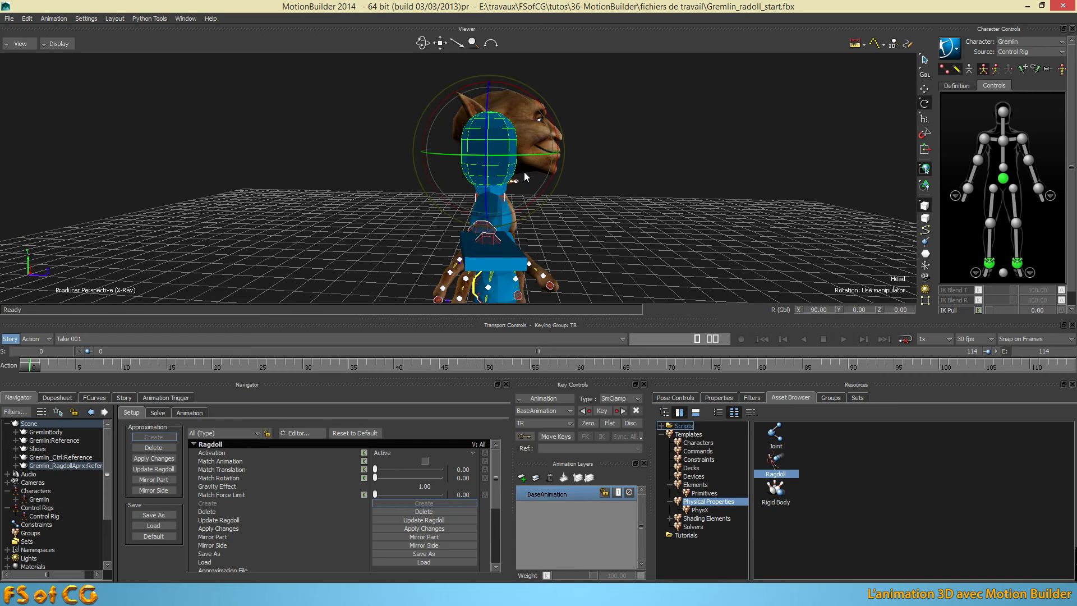
drag(444, 111, 485, 188)
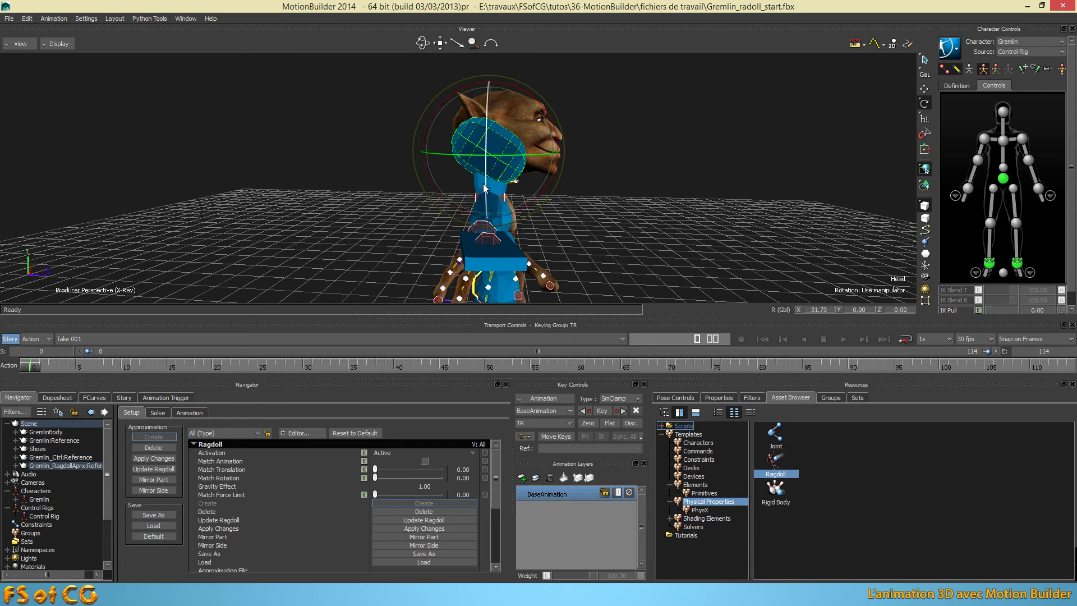
Raise the head's ragdoll volume to about 109.28 in Y and move it forward to about 2.10 in Z.
key(w)
drag(489, 102, 490, 79)
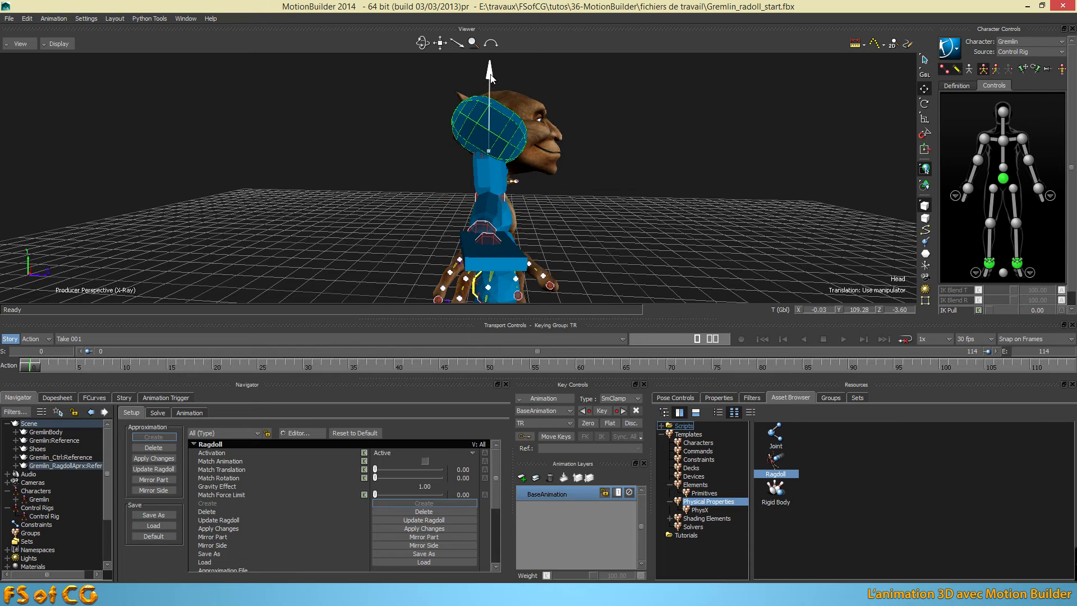
drag(544, 130, 564, 132)
Scale the head's ragdoll volume to about 14.43, 14.43, 12.37 so it encloses the Gremlin's head.
ctrl+shift+drag(534, 170, 422, 193)
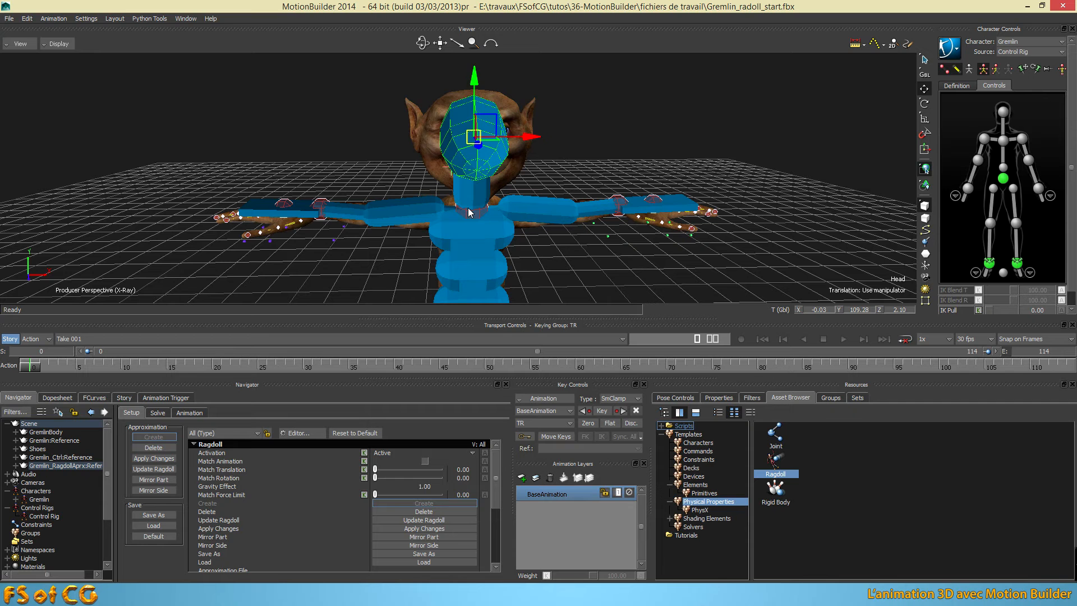
key(r)
key(s)
drag(472, 156, 457, 226)
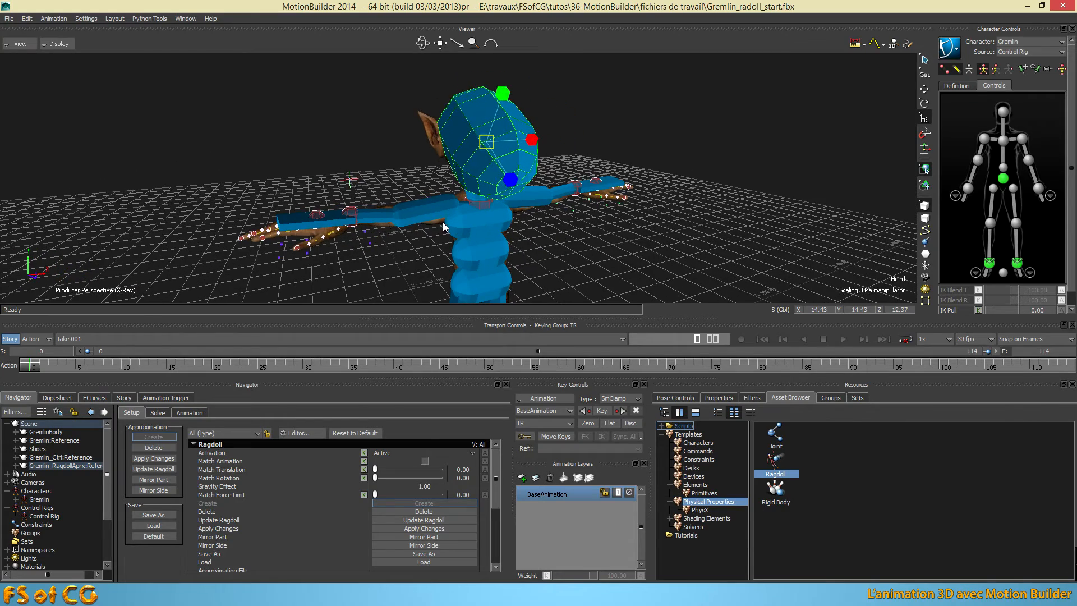
Fit the right hand's ragdoll volume at a scale of about 1.23, 5.55, 8.41 and a position of about -62.35, 89.36, -0.99.
click(300, 223)
drag(300, 222, 314, 209)
ctrl+shift+drag(303, 247, 210, 264)
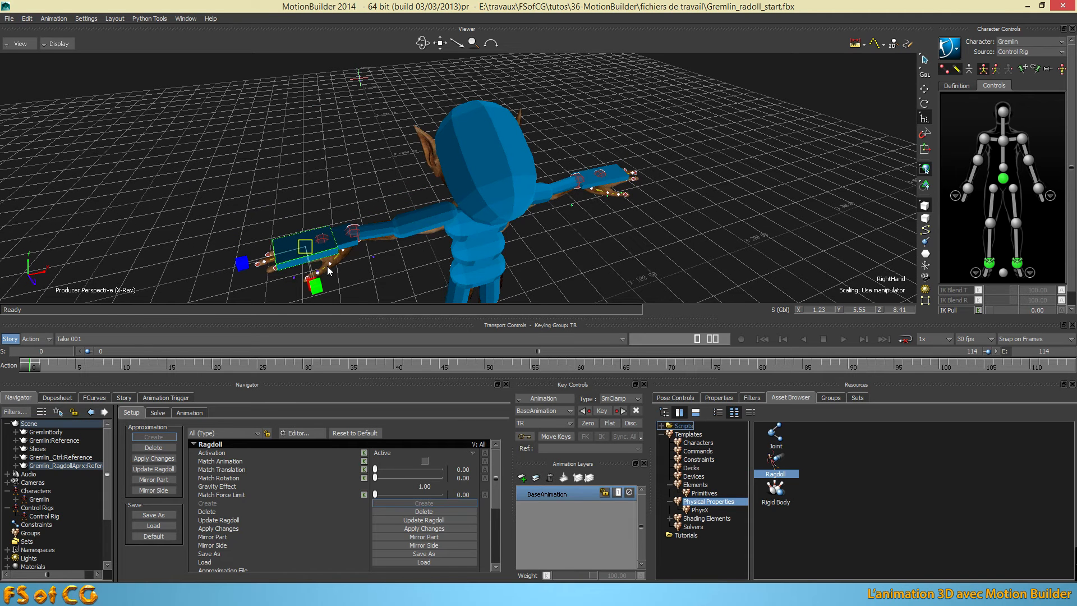
key(t)
drag(374, 242, 429, 194)
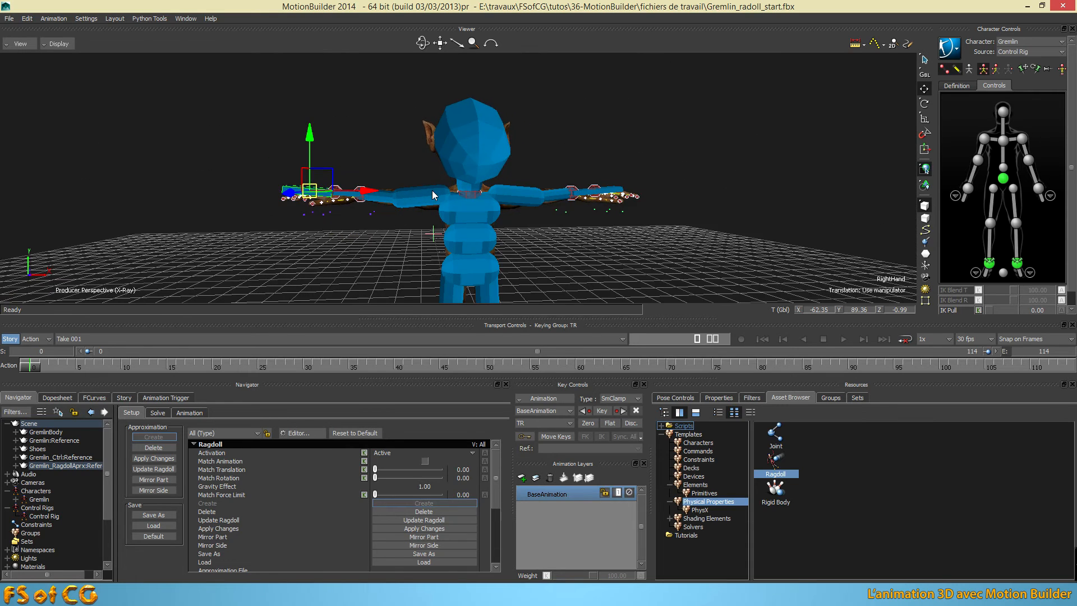
Mirror the right hand's ragdoll volume to the opposite hand and mirror the right side's volumes onto the left side.
click(432, 193)
ctrl+shift+drag(402, 233, 511, 174)
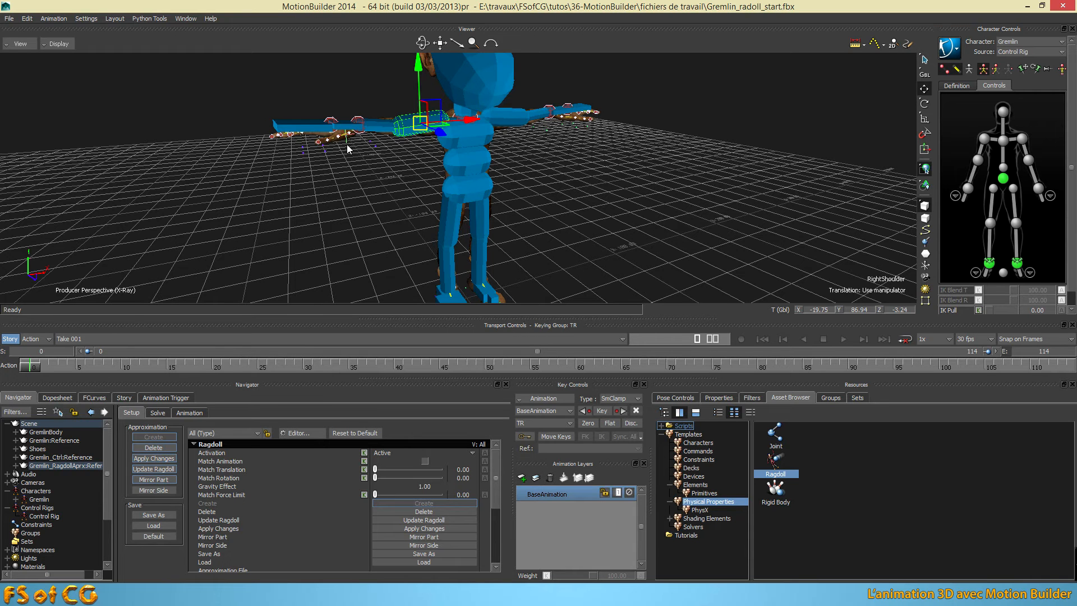
click(309, 123)
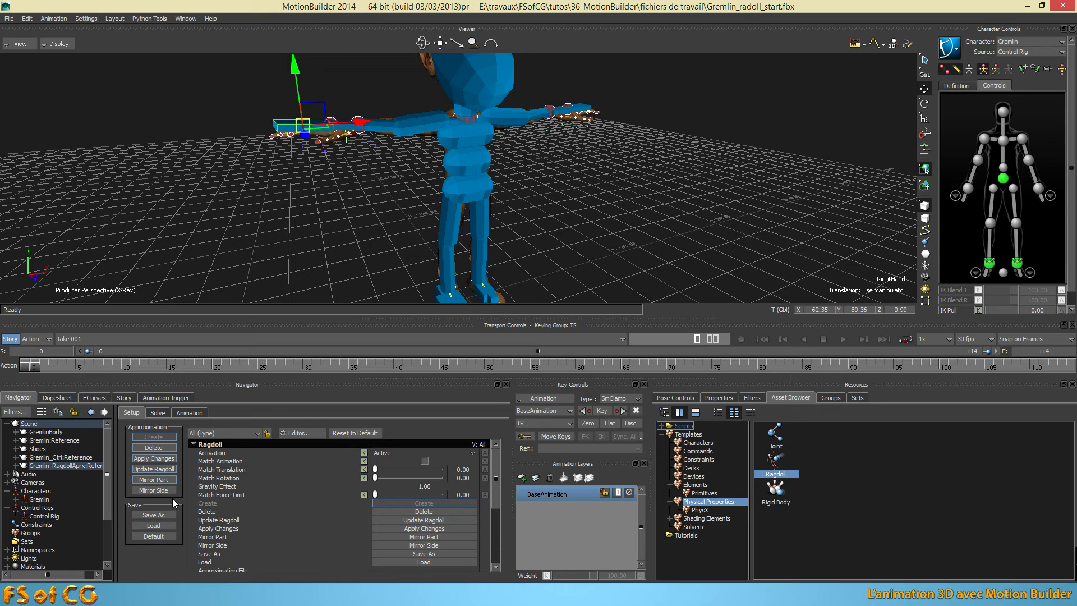
click(159, 480)
click(145, 491)
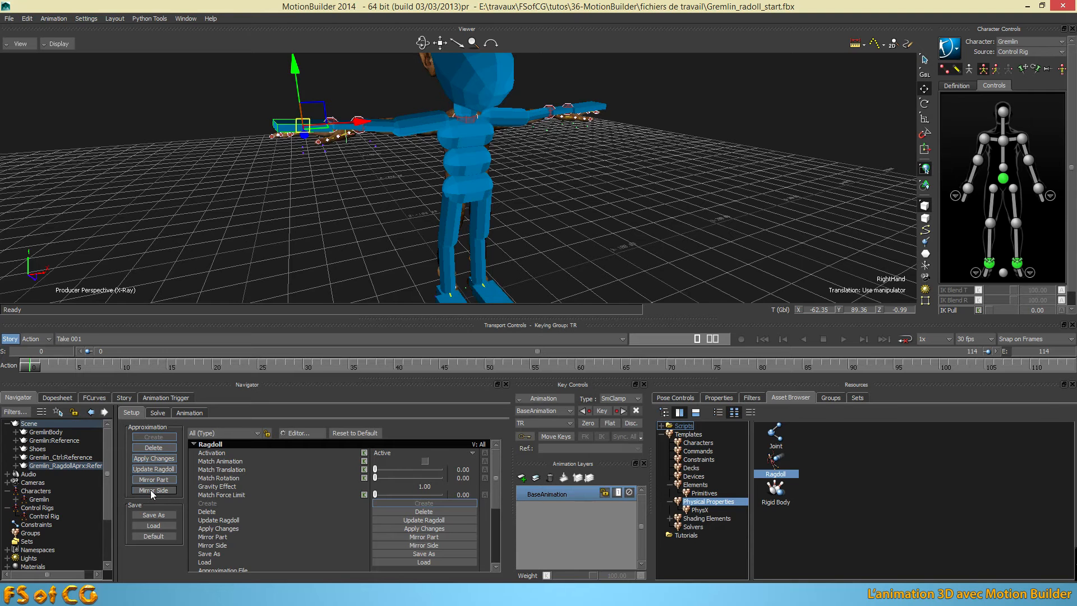